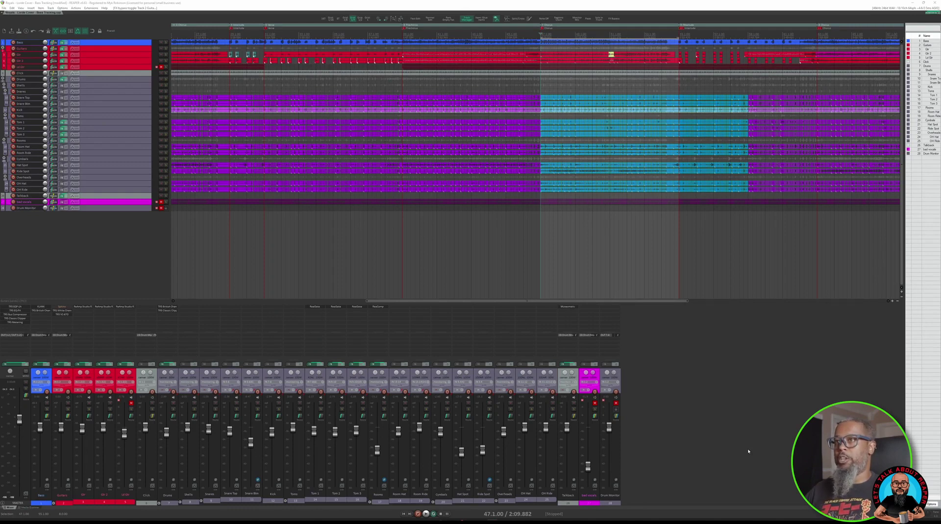
# Step: Play the looped section once with the full band and stop playback
pyautogui.press('space')
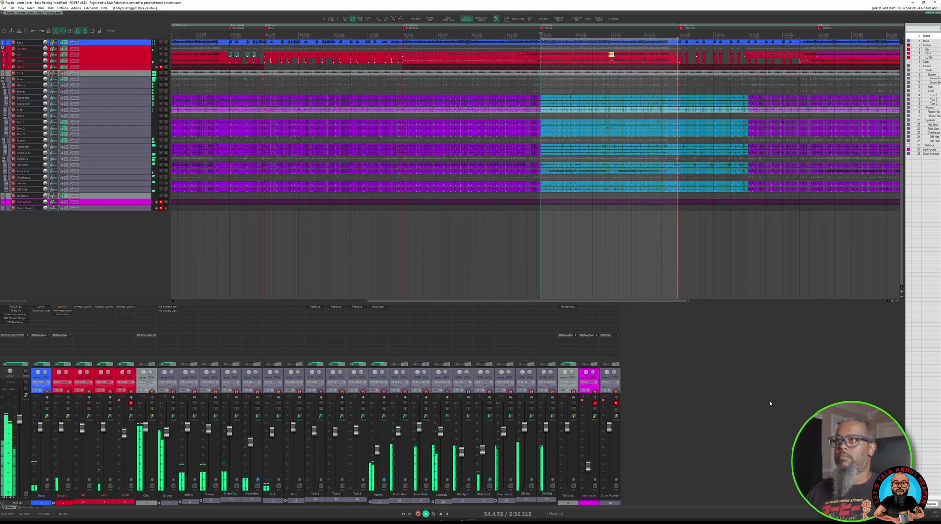
pyautogui.press('space')
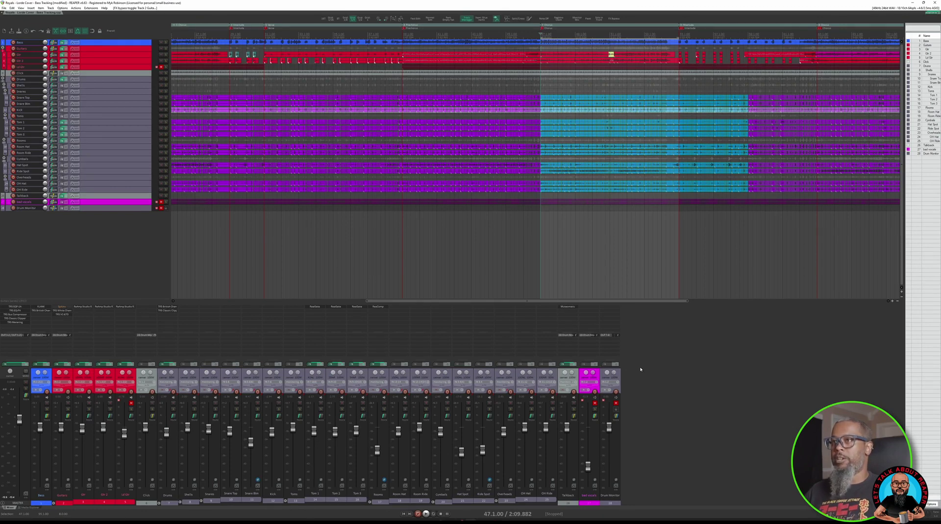
# Step: Open the Guitars folder's FX chain, look through its White Channel and VC-670 plugins, and enable Sphinx
pyautogui.click(62, 306)
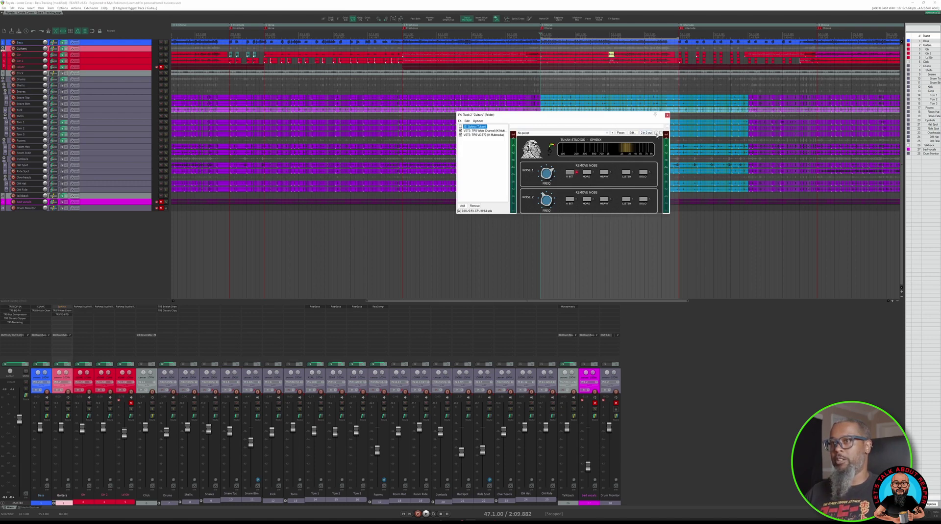
pyautogui.press('Down')
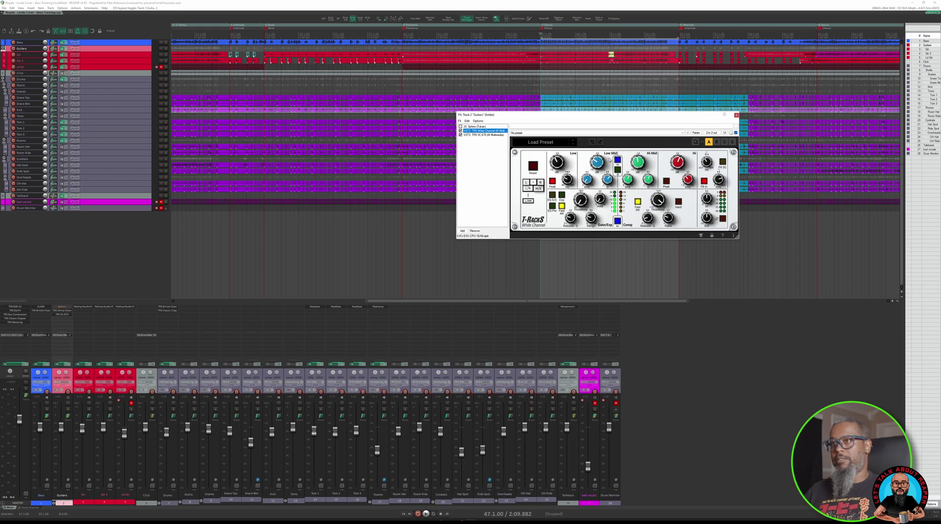
pyautogui.click(490, 135)
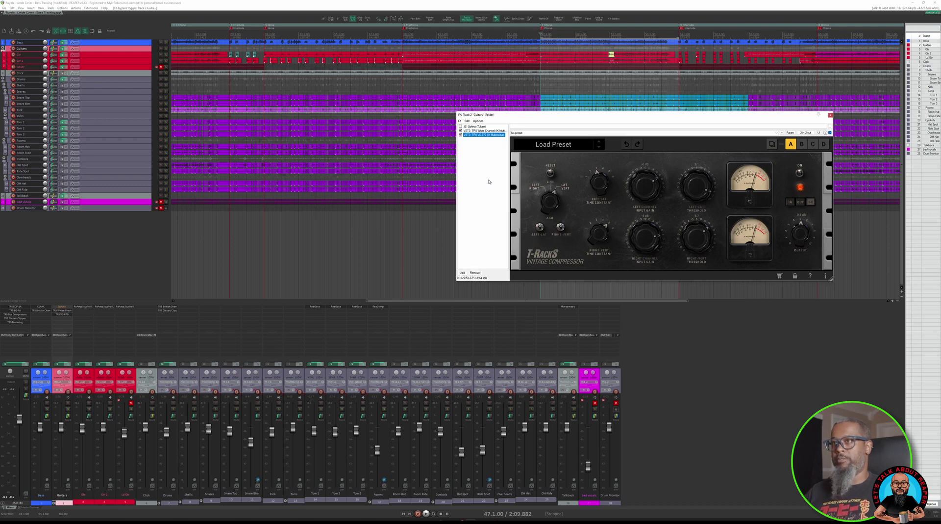
pyautogui.click(474, 126)
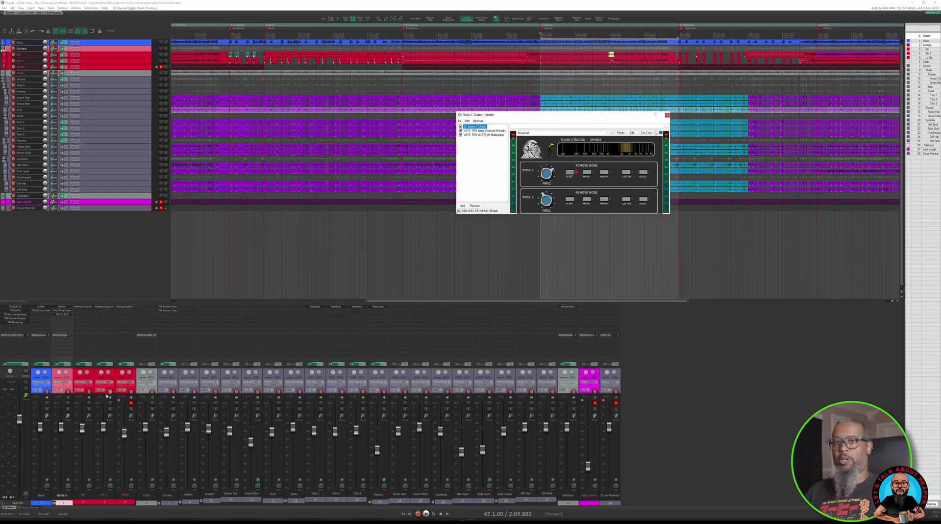
# Step: Solo the Guitars folder and try Nose 1's More and Heavy removal amounts in Sphinx, returning to A Bit
pyautogui.click(68, 409)
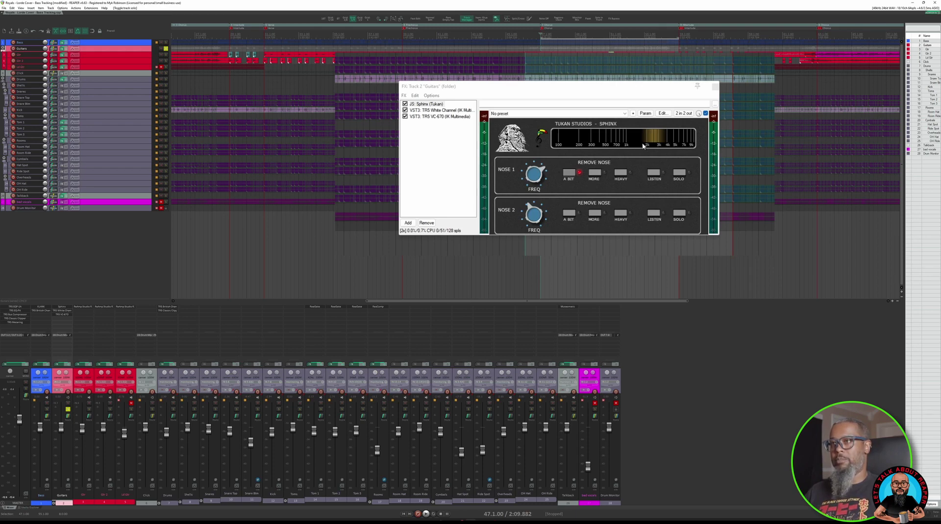
pyautogui.click(593, 175)
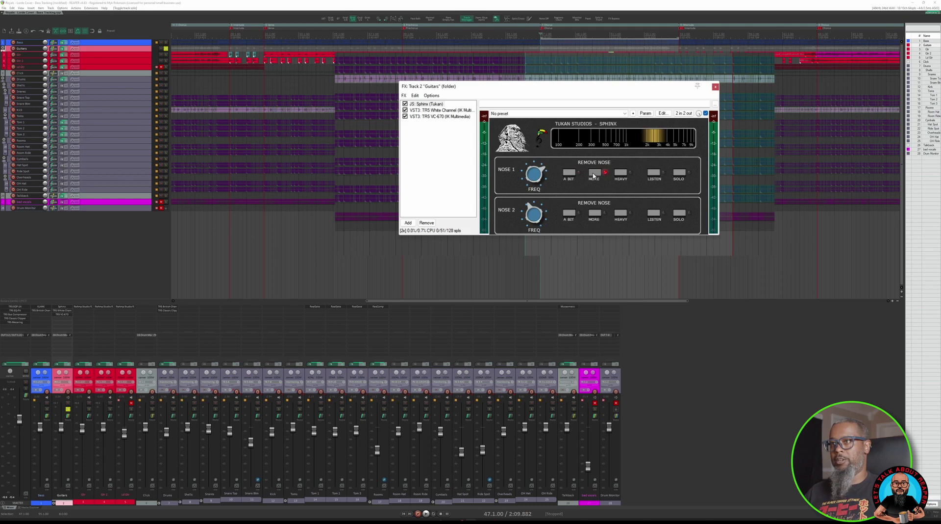
pyautogui.click(622, 175)
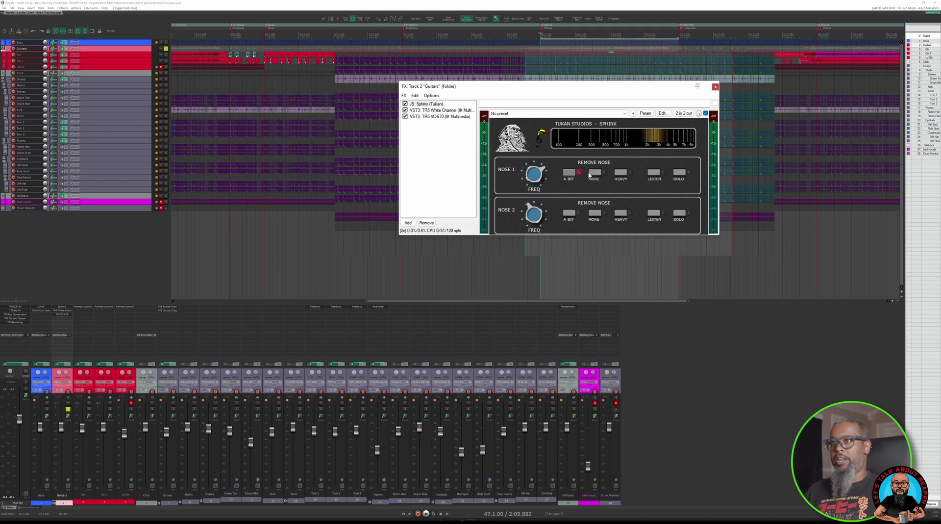
pyautogui.click(622, 175)
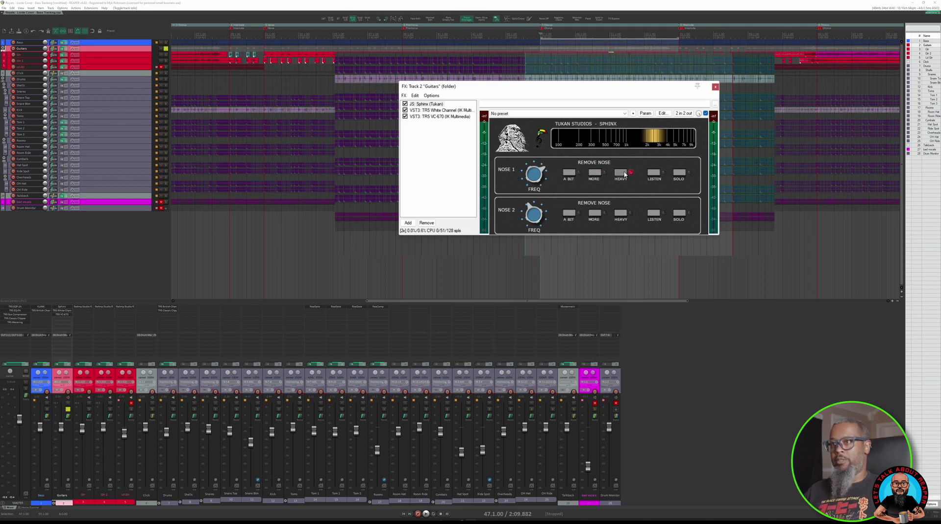
pyautogui.click(567, 174)
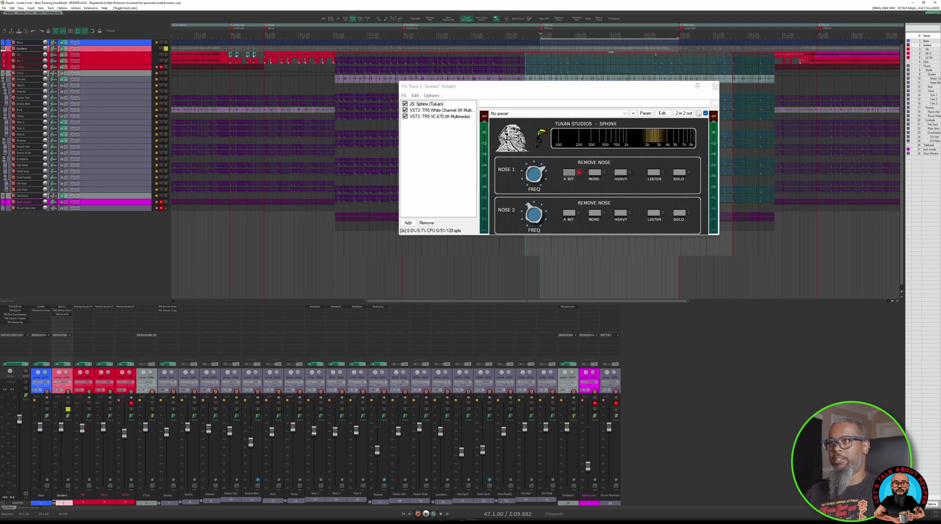
# Step: Play the soloed guitars and compare the sound with Sphinx bypassed and active, leaving Sphinx enabled
pyautogui.press('space')
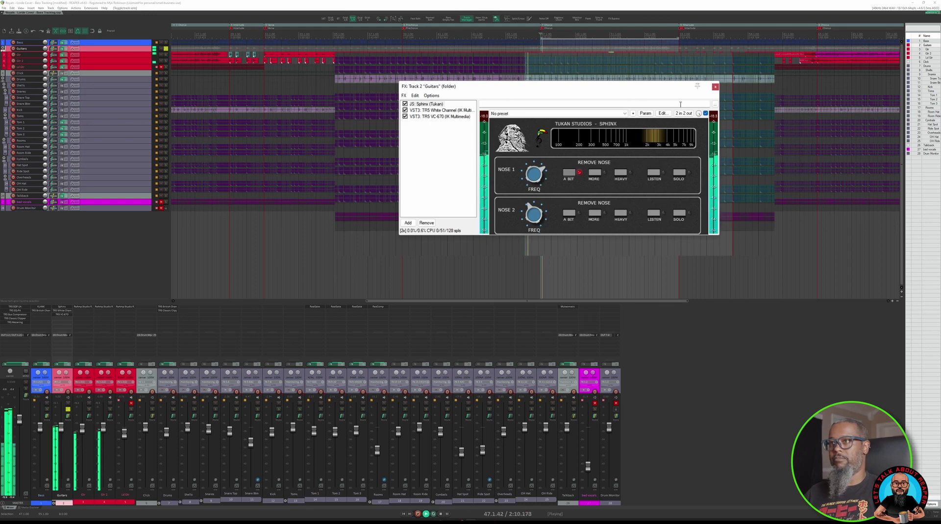
pyautogui.click(705, 113)
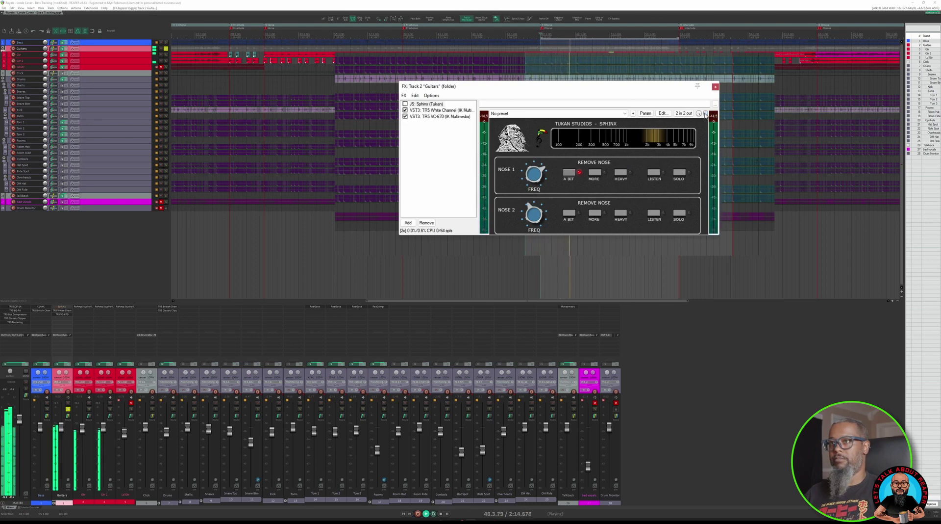
pyautogui.click(706, 114)
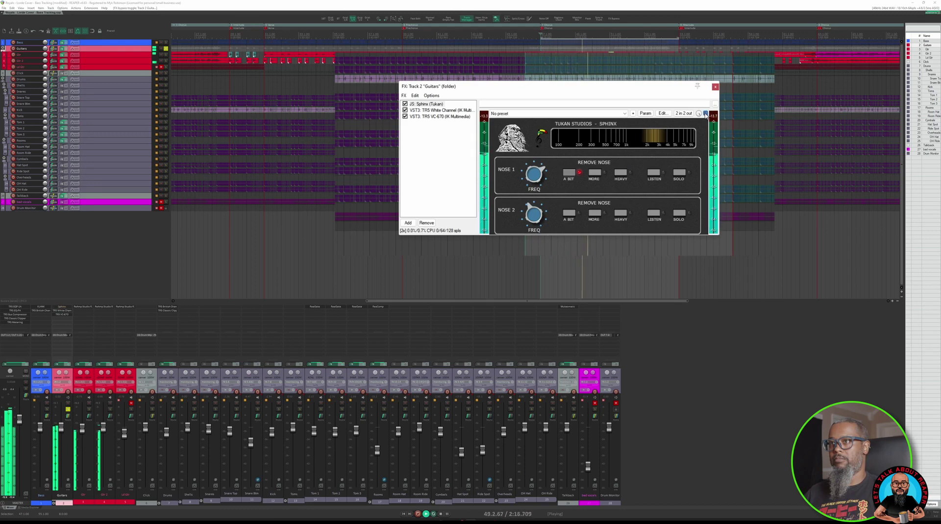
pyautogui.click(705, 113)
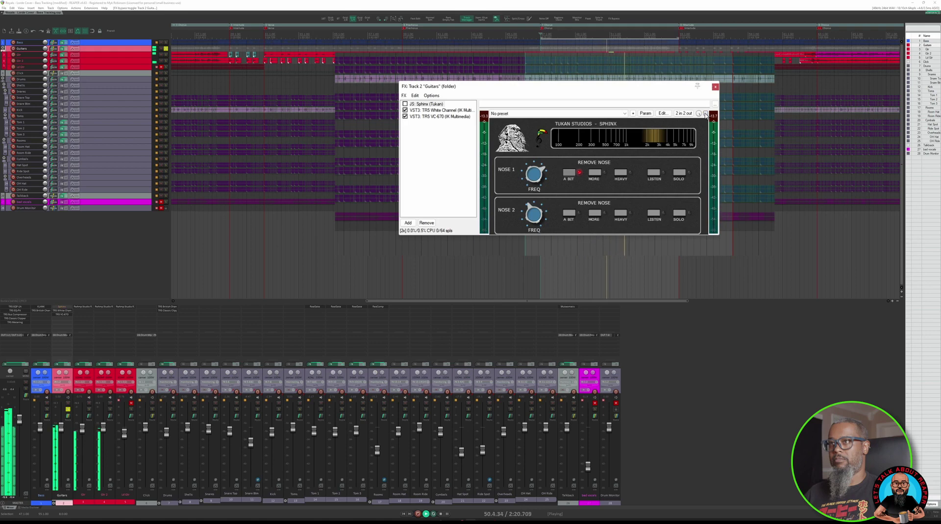
pyautogui.click(705, 113)
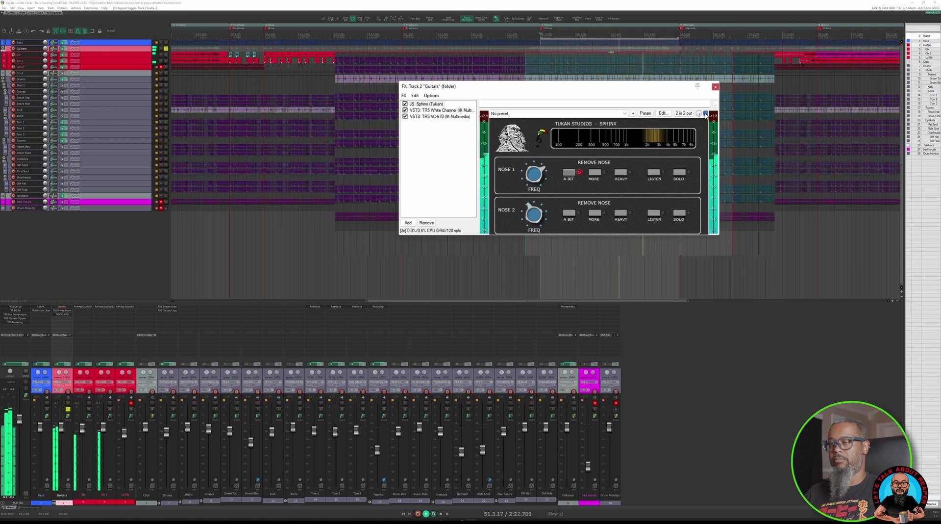
pyautogui.click(705, 113)
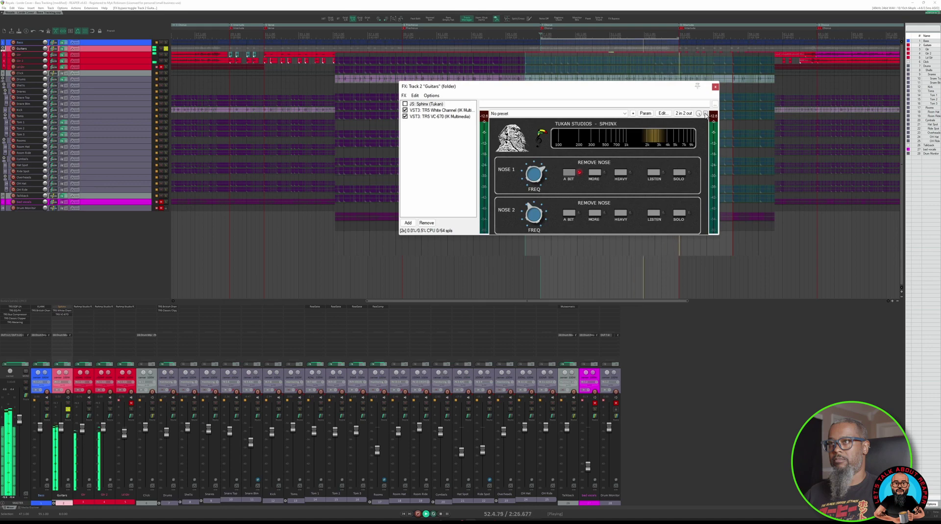
pyautogui.click(706, 114)
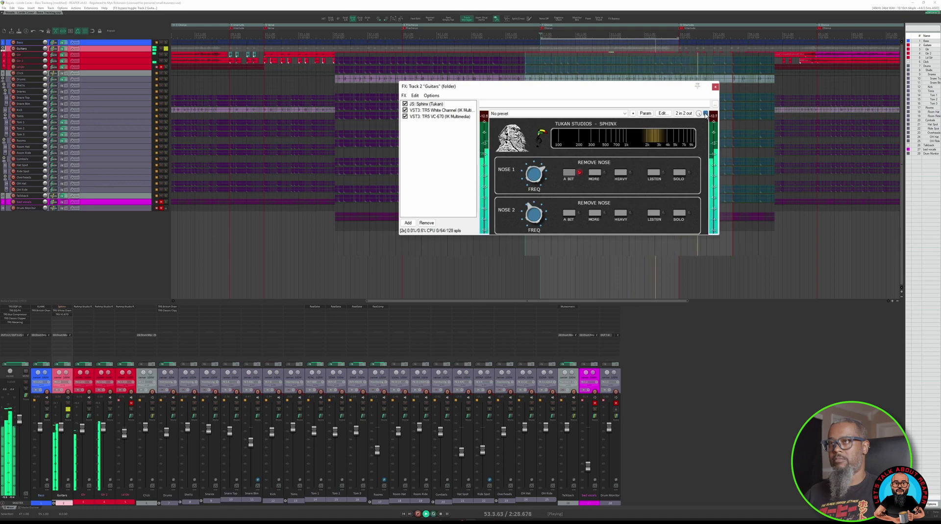
pyautogui.click(706, 114)
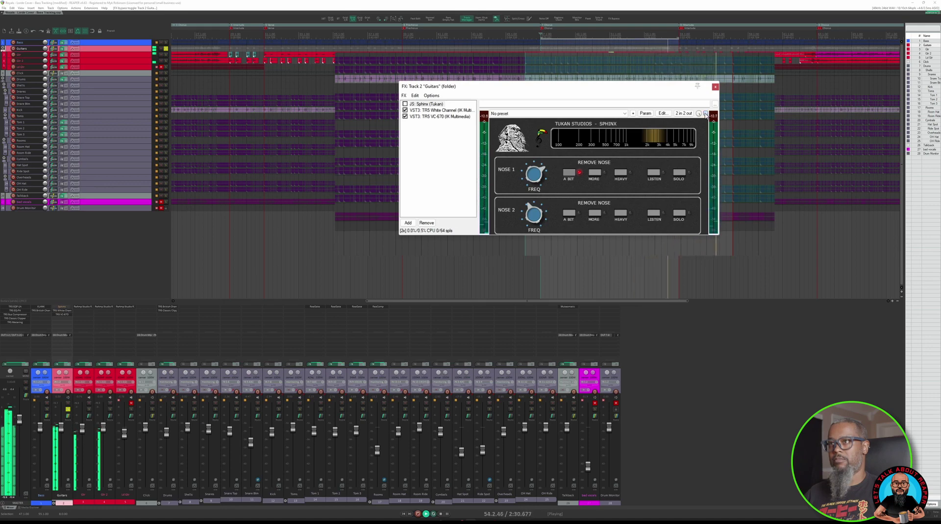
pyautogui.press('space')
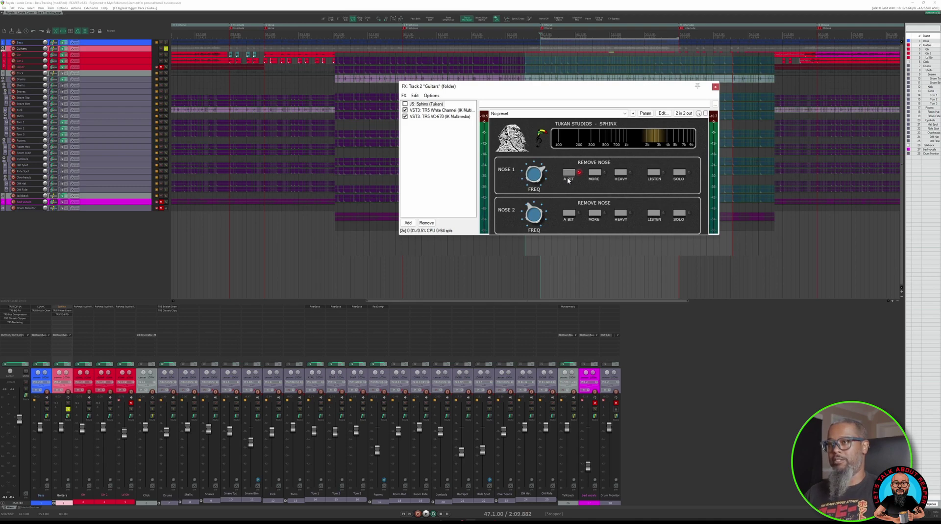
pyautogui.click(705, 113)
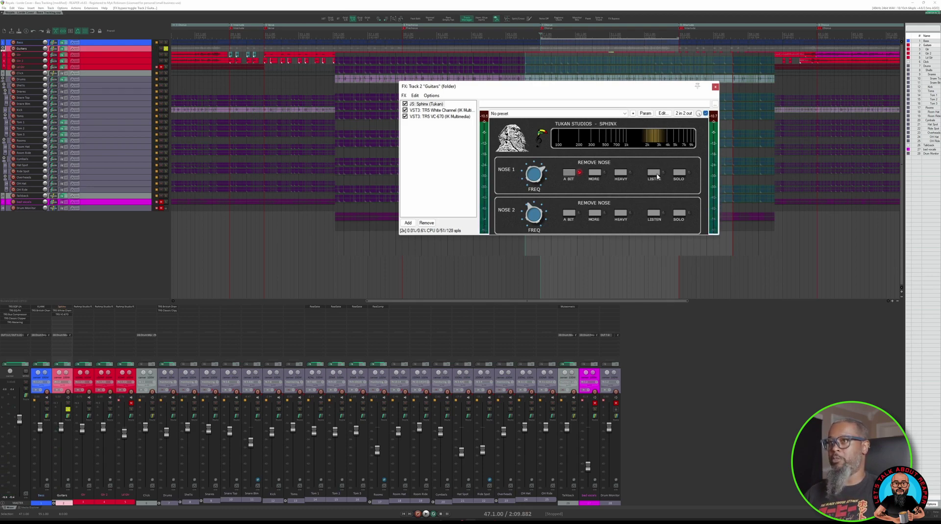
# Step: Audition Nose 1's Listen mode by switching it on and off during loop playback, leaving it off
pyautogui.press('space')
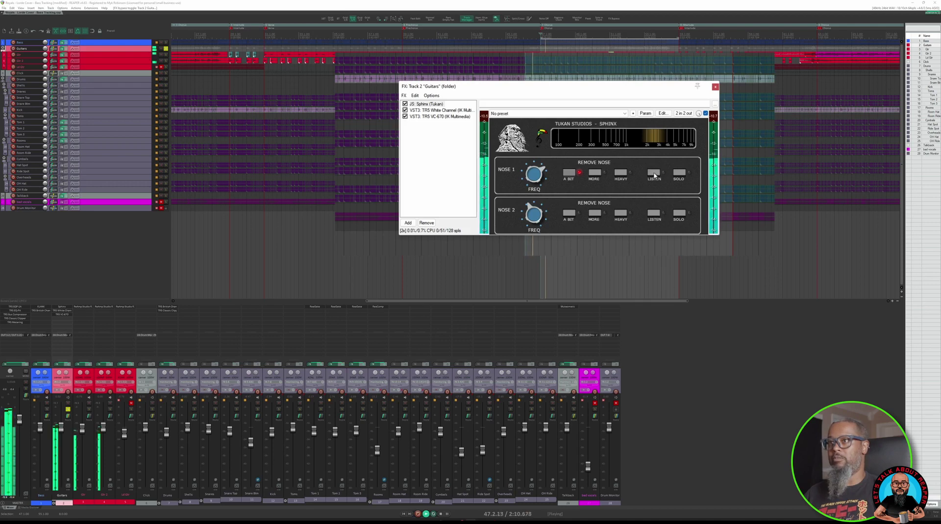
pyautogui.click(654, 175)
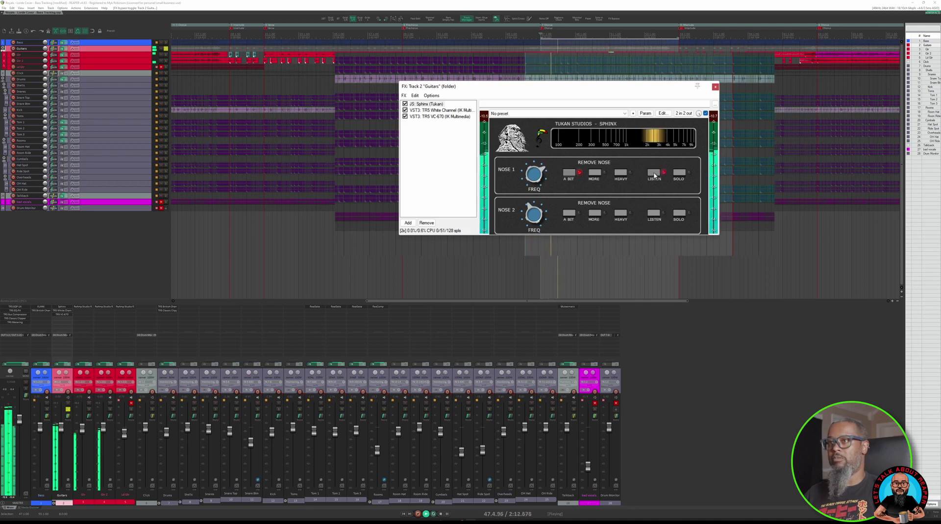
pyautogui.click(655, 175)
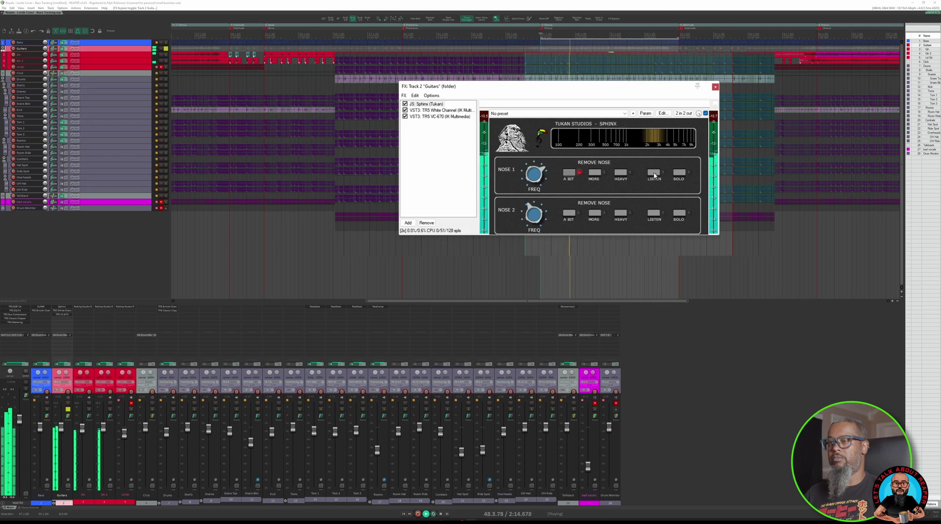
pyautogui.click(655, 175)
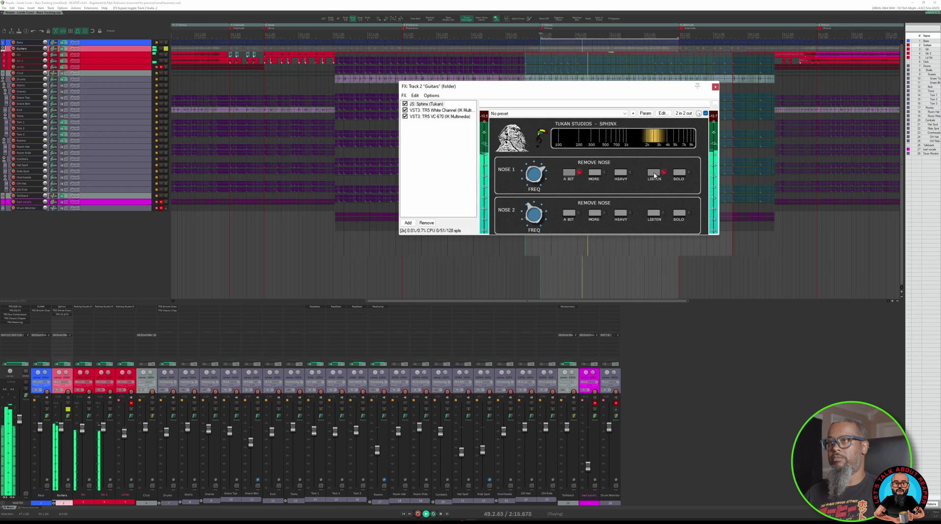
pyautogui.click(654, 175)
pyautogui.press('space')
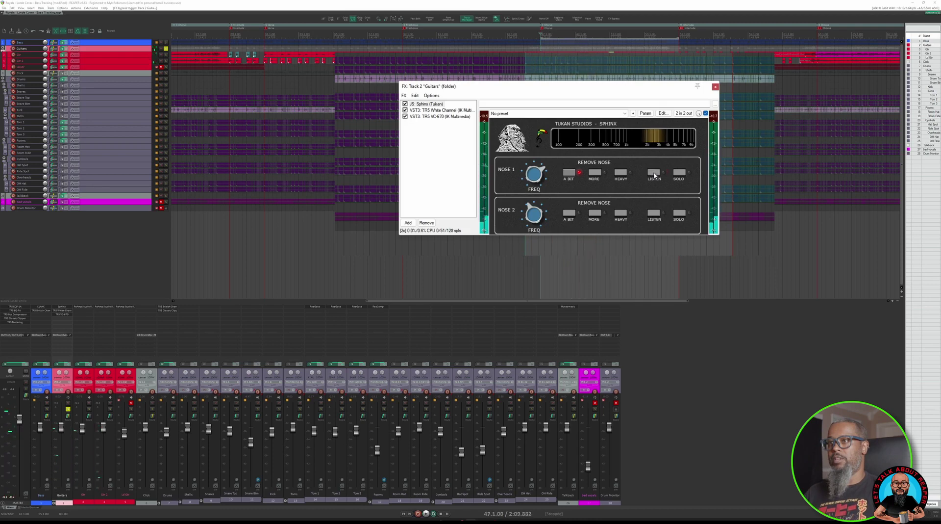
# Step: Audition Nose 1's Solo mode by switching it on and off during loop playback, leaving it off
pyautogui.click(684, 174)
pyautogui.press('space')
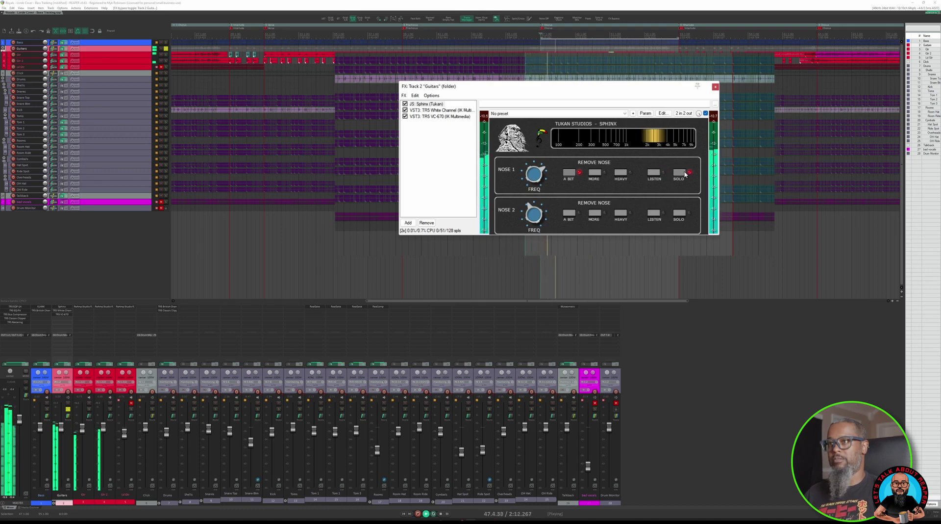
pyautogui.click(685, 174)
pyautogui.click(684, 174)
pyautogui.click(685, 174)
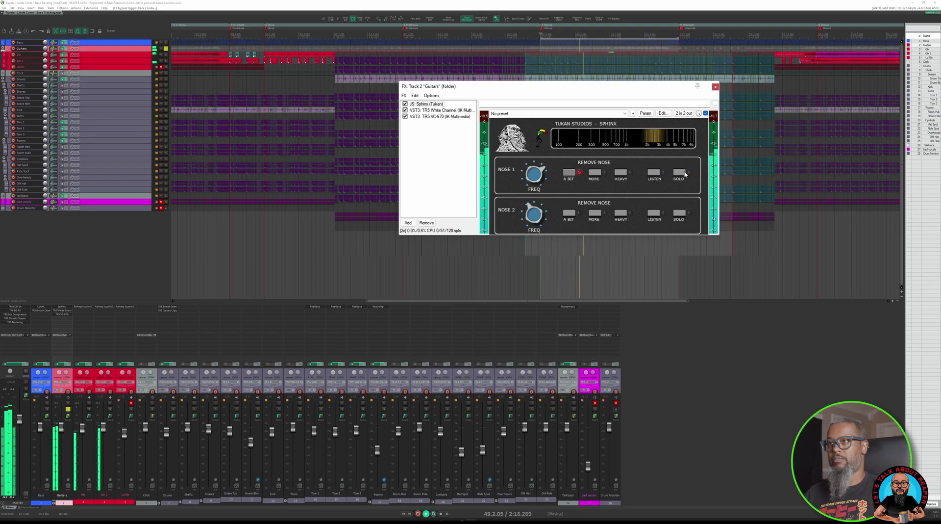
pyautogui.press('space')
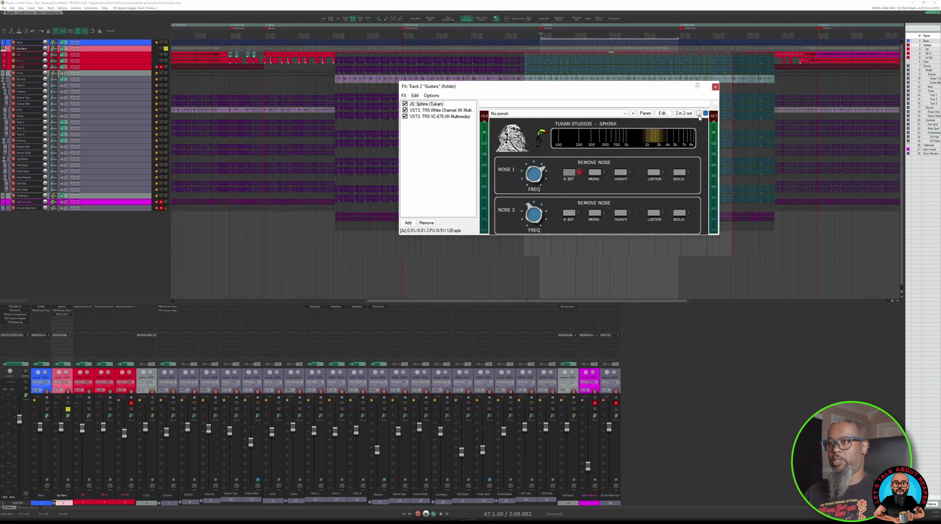
# Step: Audition Sphinx's delta solo during playback at stronger Nose 1 removal amounts, ending at A Bit with delta solo off
pyautogui.press('space')
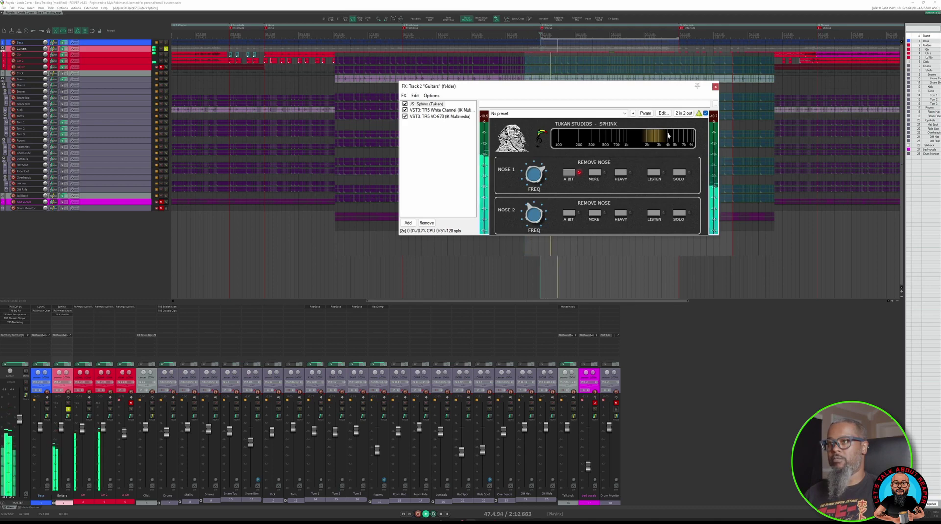
pyautogui.click(595, 174)
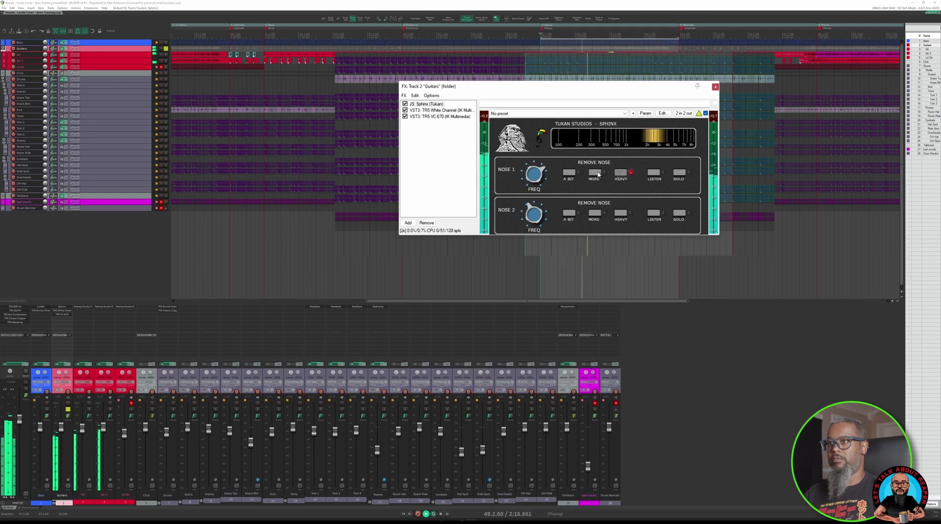
pyautogui.click(582, 174)
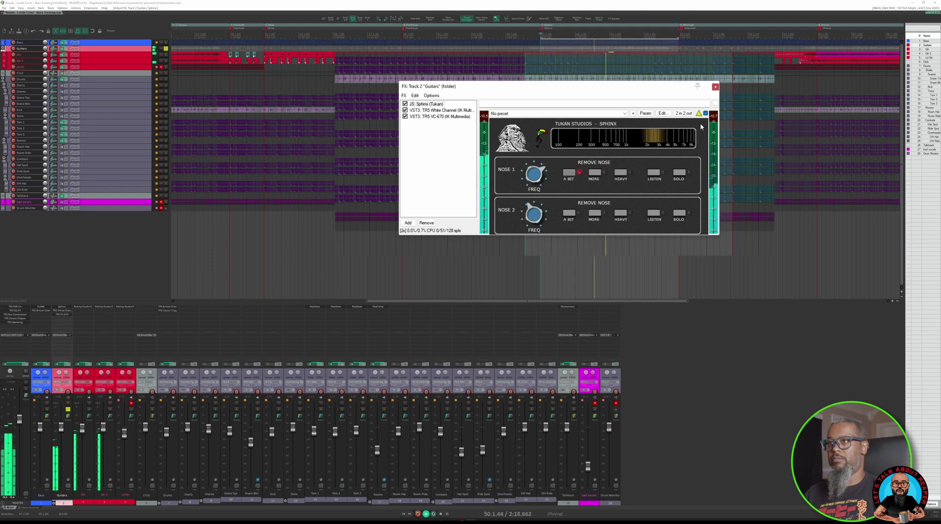
pyautogui.press('space')
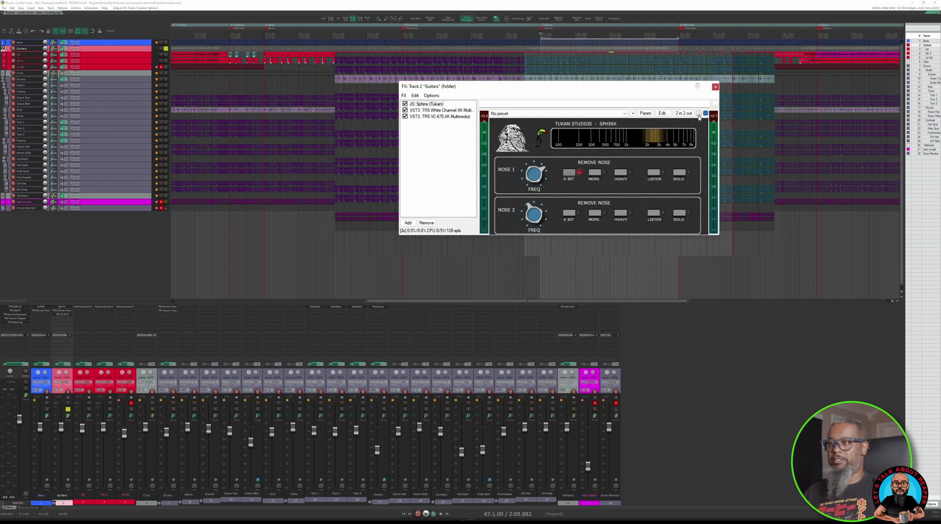
# Step: Audition Nose 1's frequency and stronger removal amounts in Listen mode during playback, ending at A Bit with Listen off
pyautogui.click(653, 177)
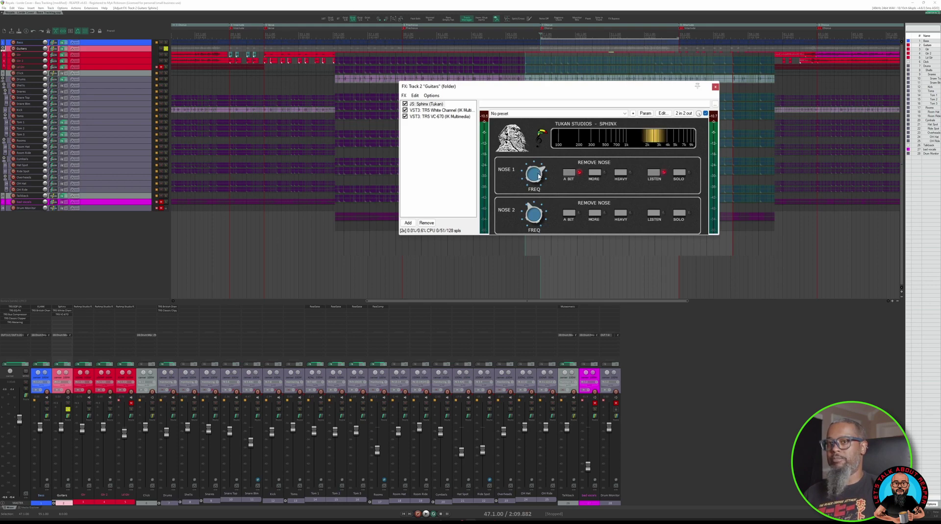
pyautogui.press('space')
pyautogui.moveTo(538, 176); pyautogui.dragTo(539, 178)
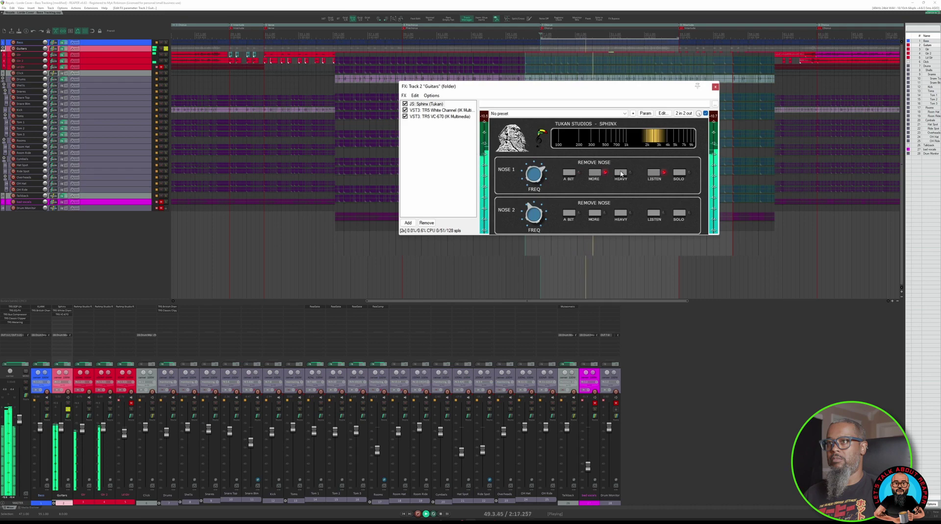
pyautogui.click(613, 173)
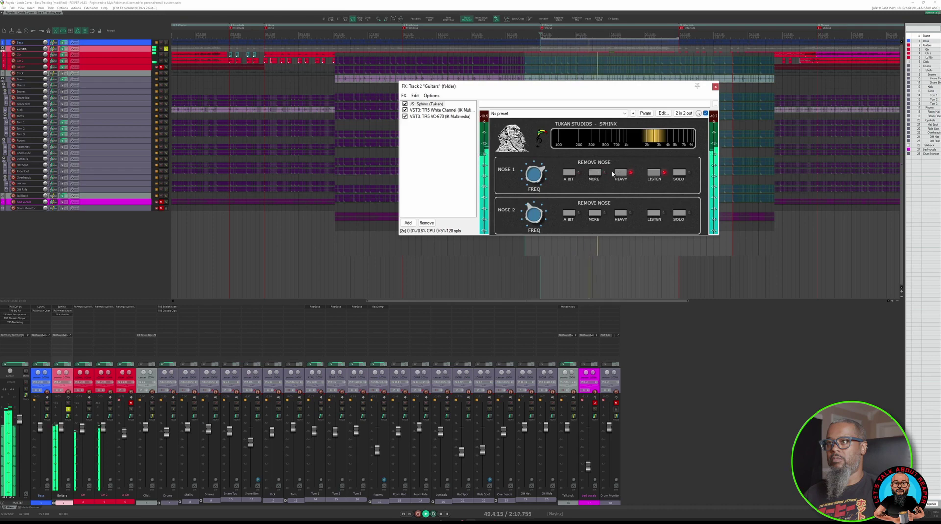
pyautogui.click(569, 172)
pyautogui.click(654, 172)
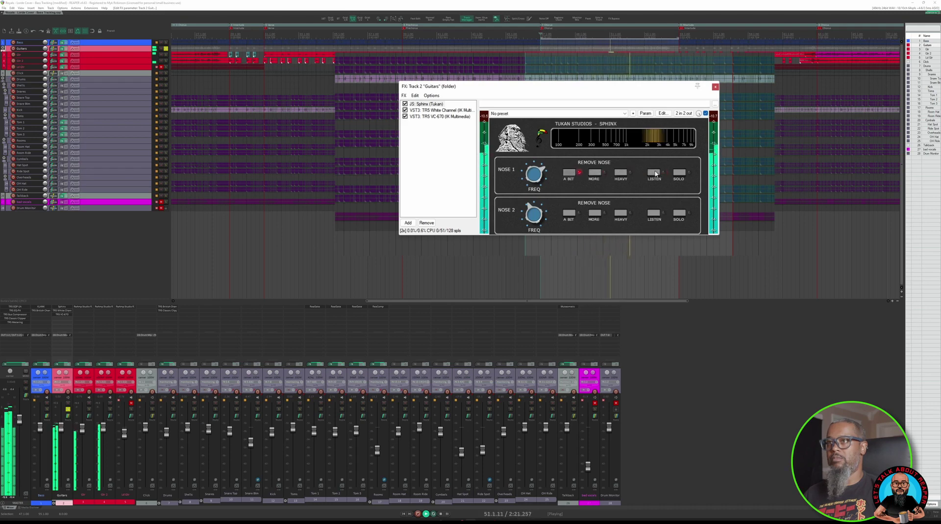
pyautogui.press('space')
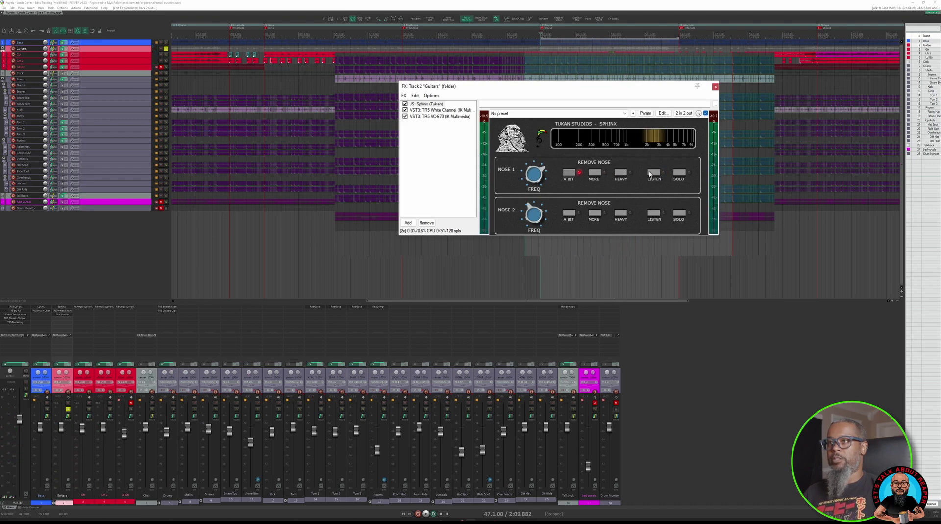
# Step: Unsolo the Guitars folder and try Nose 1's More and Heavy amounts in the full mix, settling on More with a slightly higher frequency
pyautogui.click(70, 409)
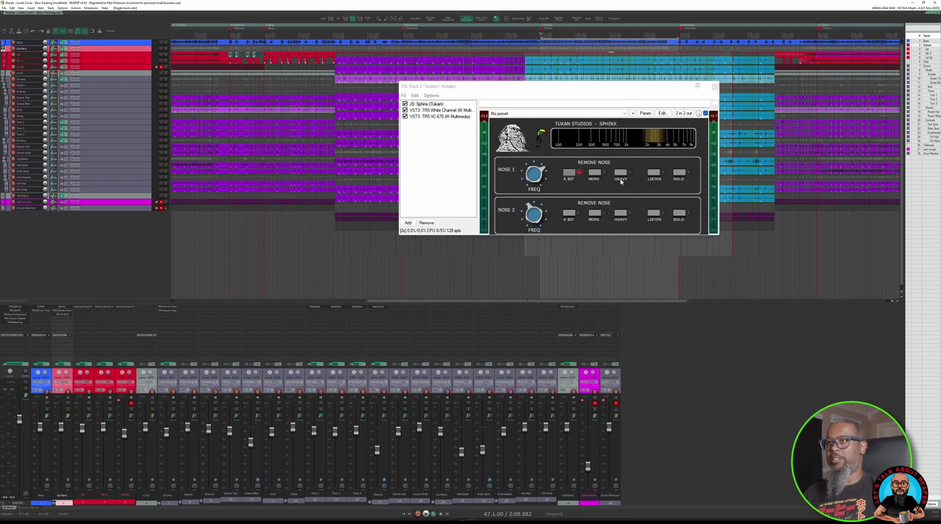
pyautogui.press('space')
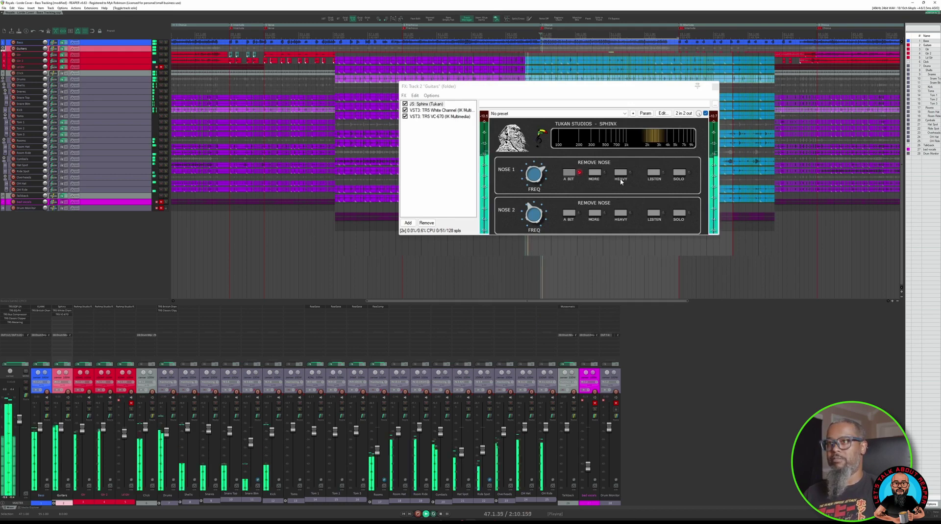
pyautogui.click(594, 173)
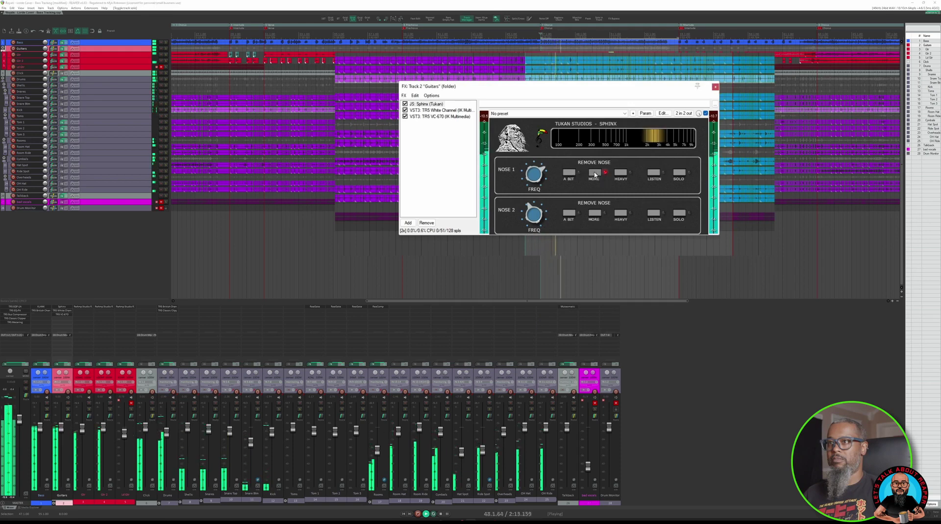
pyautogui.click(621, 173)
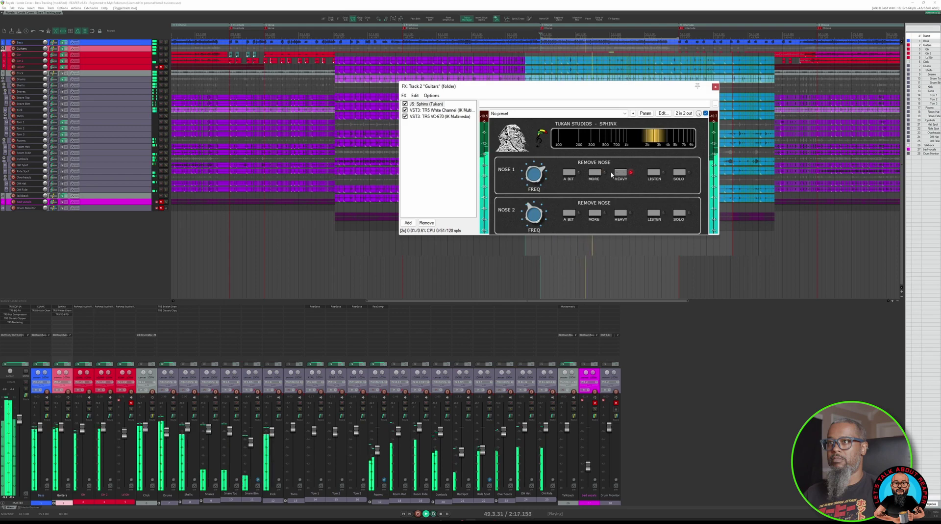
pyautogui.click(595, 173)
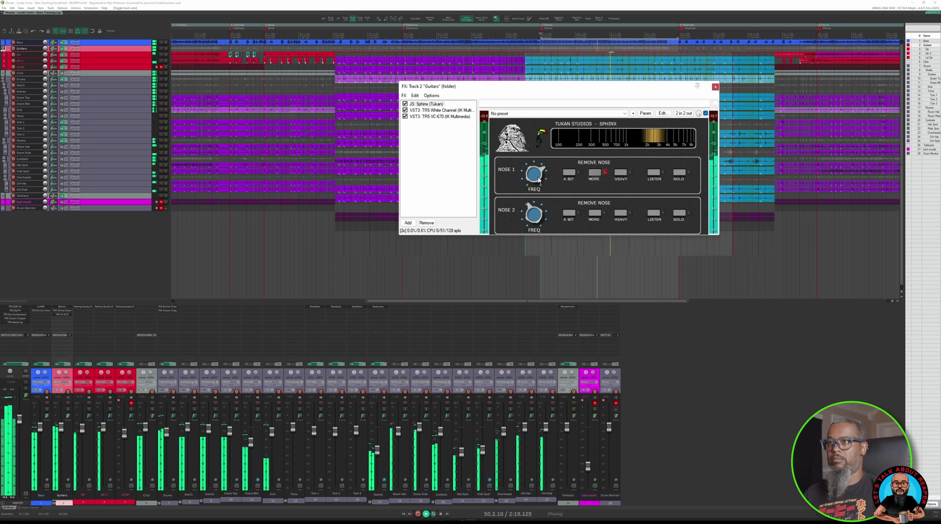
pyautogui.scroll(2, 537, 181)
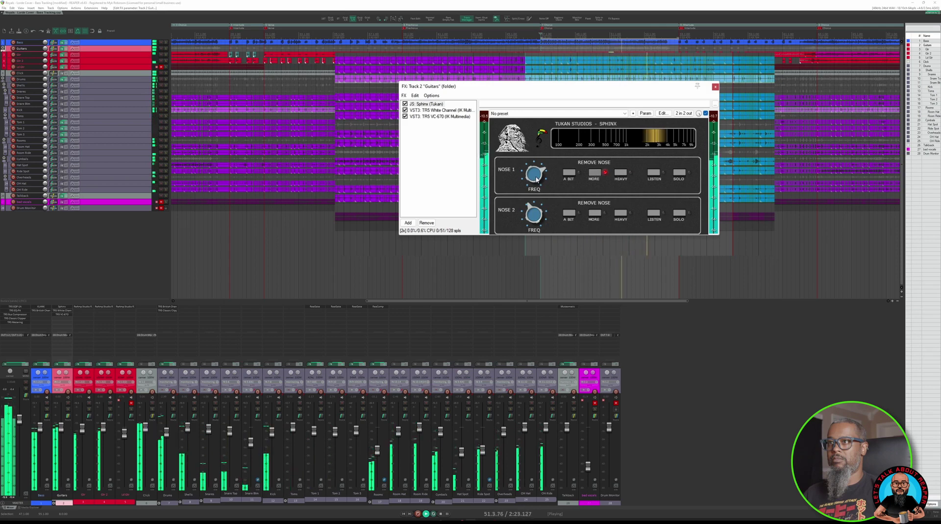
# Step: Compare the full mix with Sphinx bypassed and active at the More amount, leaving Sphinx enabled
pyautogui.click(705, 114)
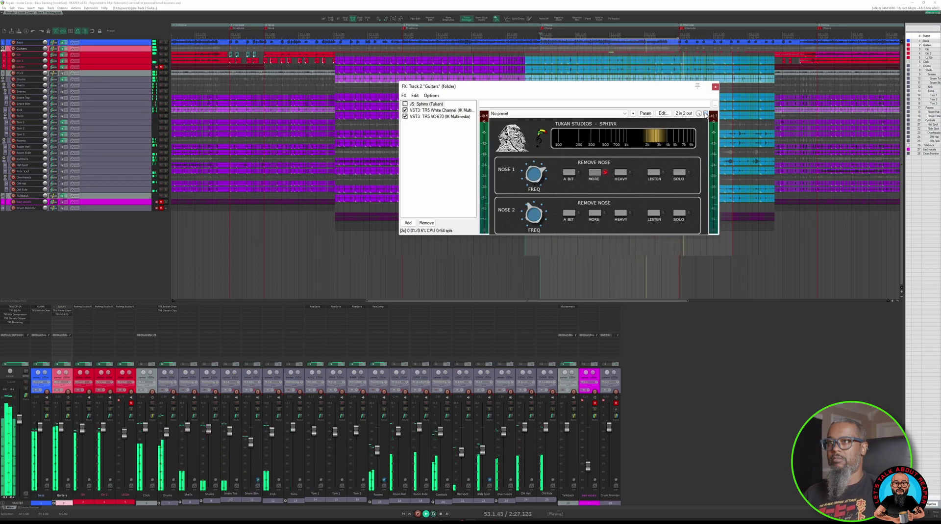
pyautogui.click(705, 114)
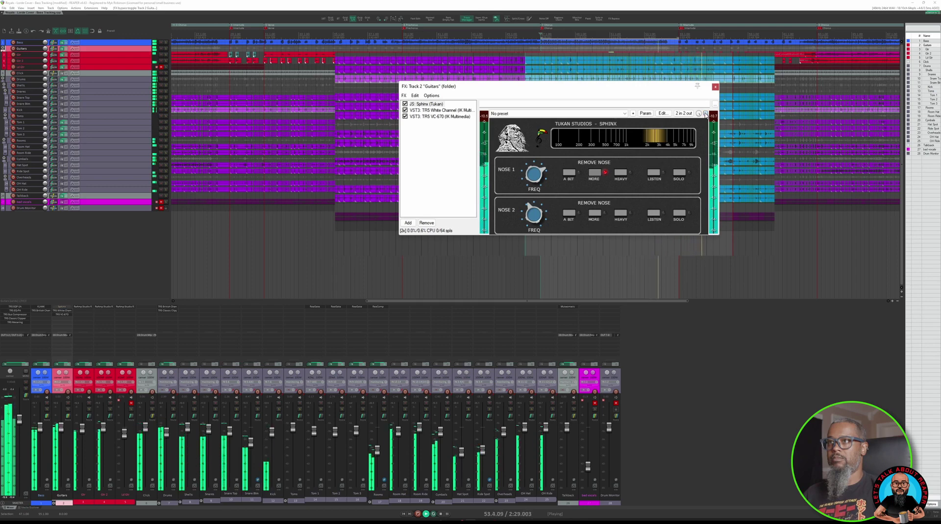
pyautogui.click(705, 113)
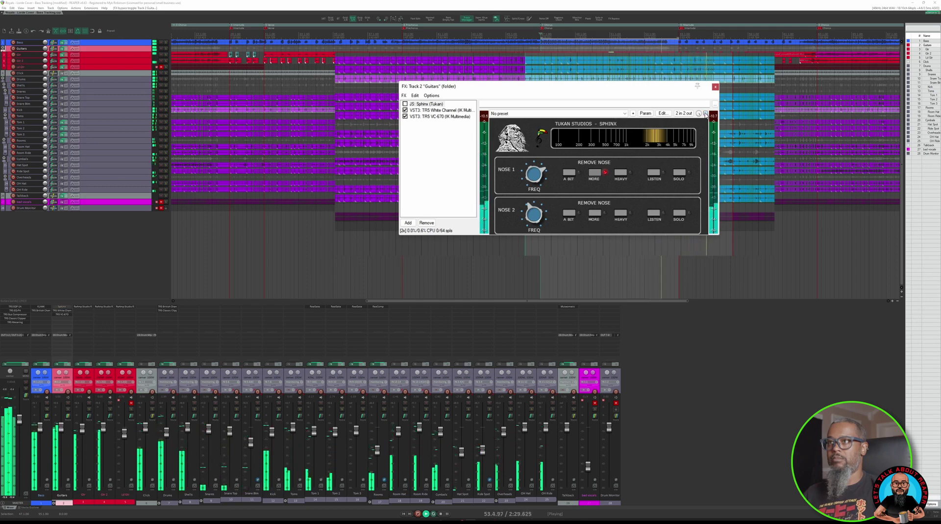
pyautogui.click(706, 113)
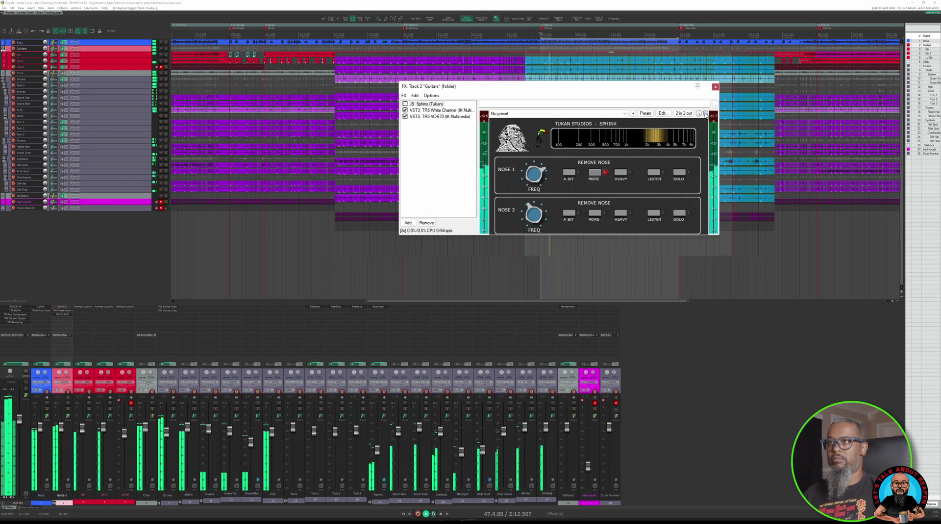
pyautogui.click(705, 113)
pyautogui.click(706, 113)
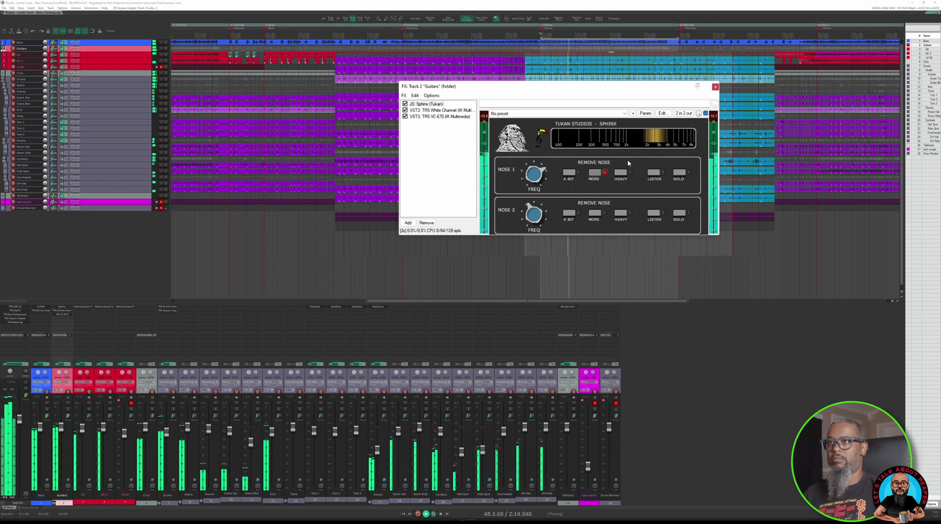
# Step: Set Nose 1's removal amount to A Bit, compare the mix with Sphinx bypassed and active, and stop playback with Sphinx enabled
pyautogui.click(569, 173)
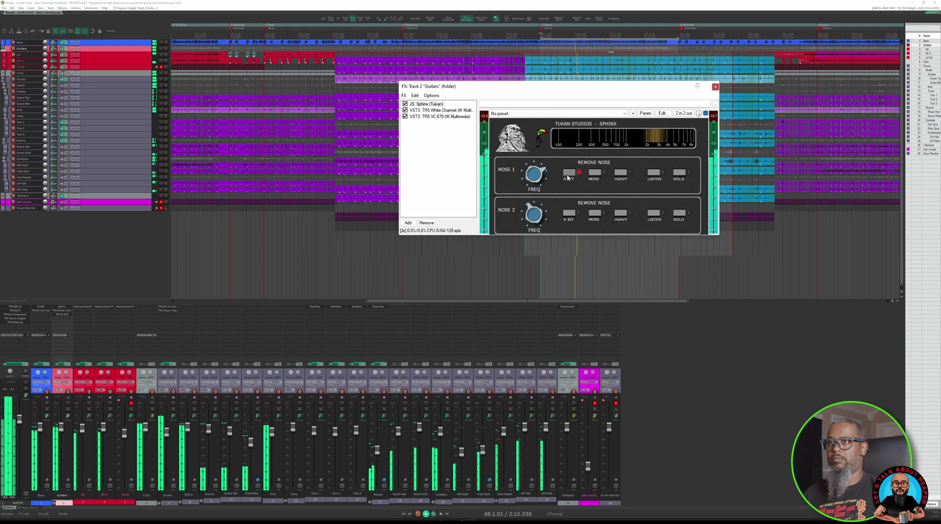
pyautogui.click(705, 113)
pyautogui.click(706, 113)
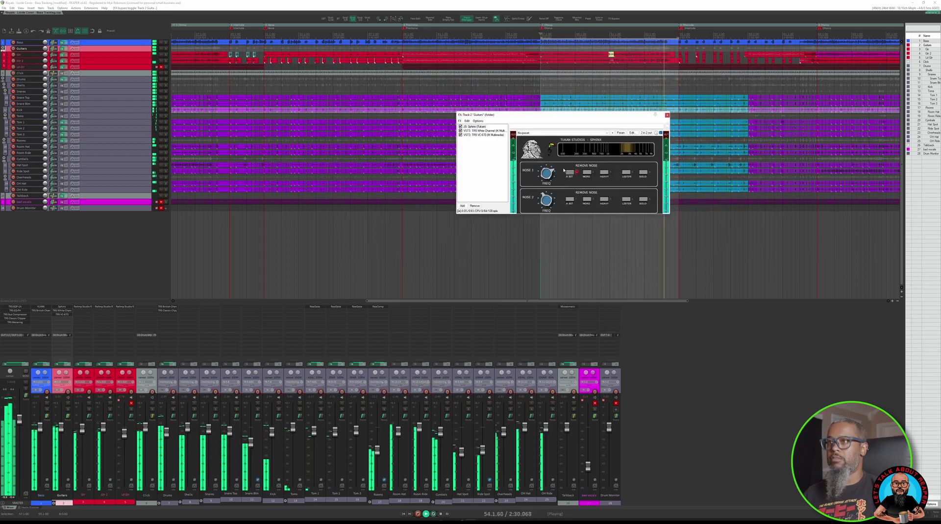
pyautogui.press('space')
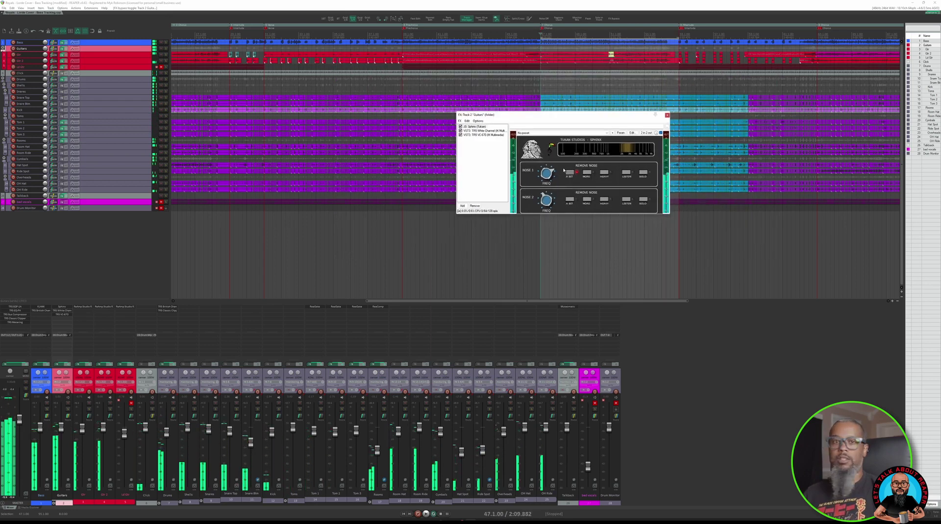